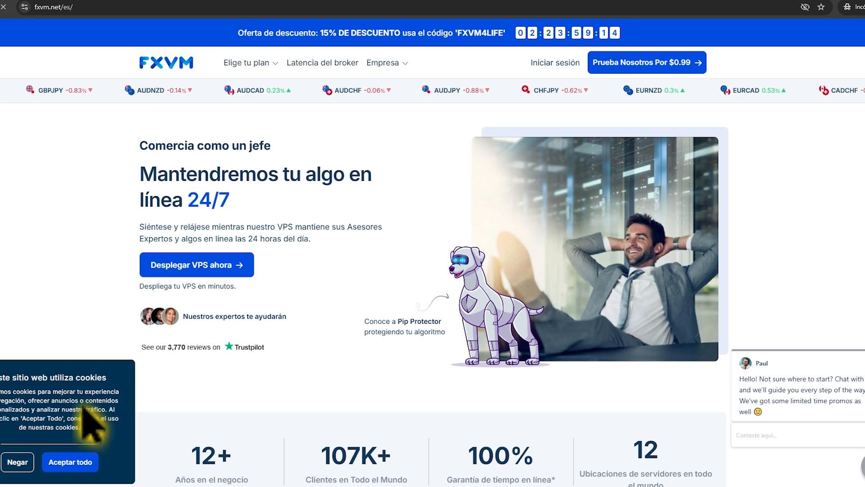
# Accept the site's cookies, compare the VPS plans and start deploying the Advanced VPS plan
pyautogui.click(70, 462)
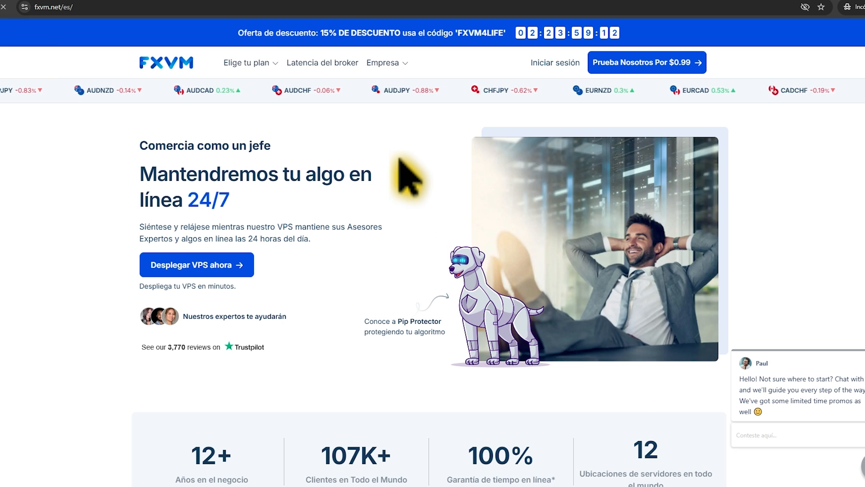
pyautogui.scroll(-13, 412, 203)
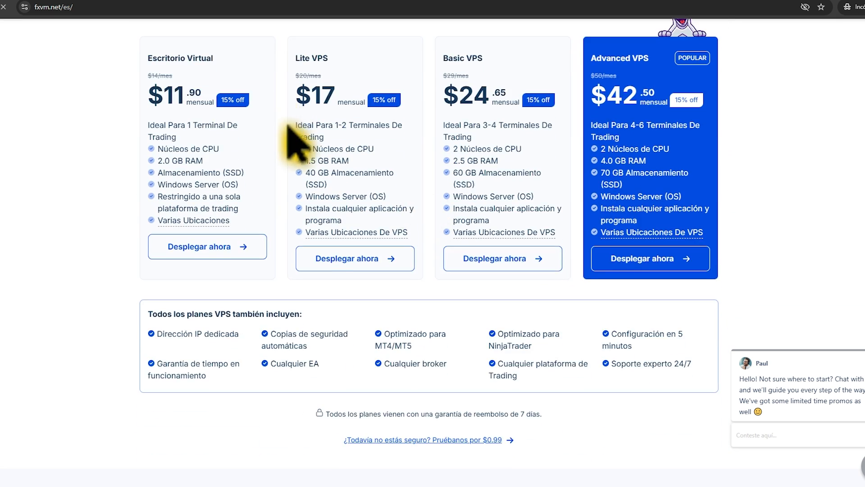
pyautogui.scroll(3, 271, 203)
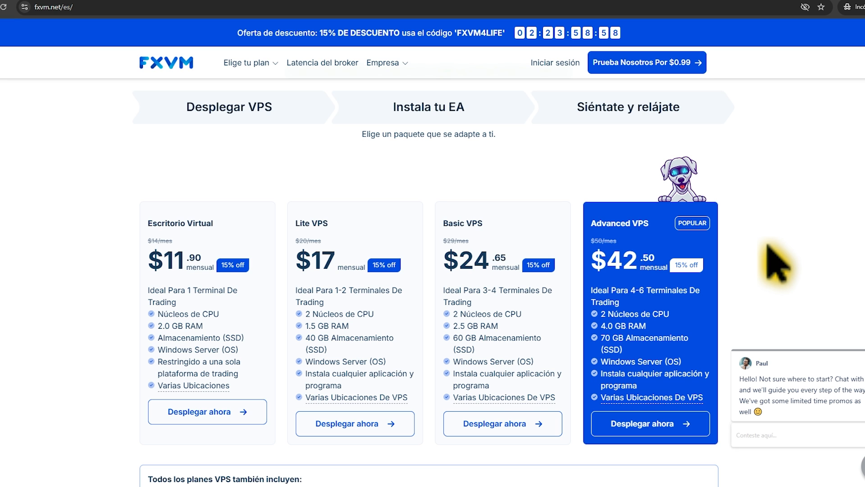
pyautogui.scroll(-2, 778, 264)
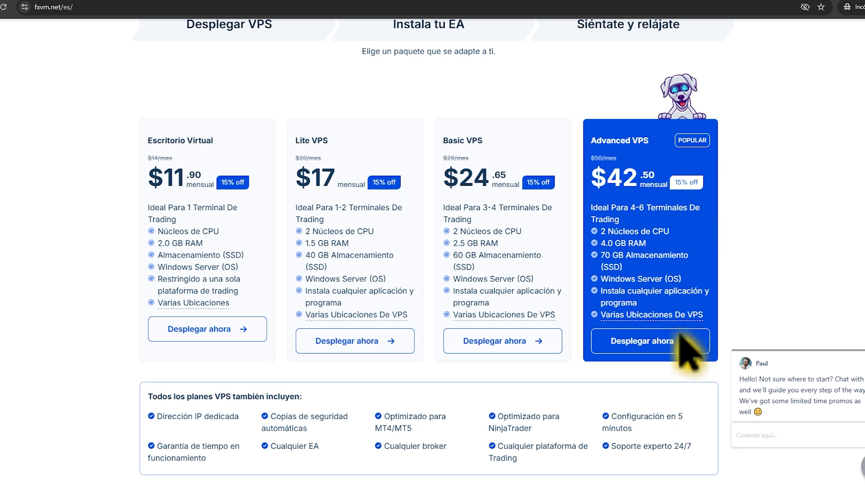
pyautogui.click(662, 356)
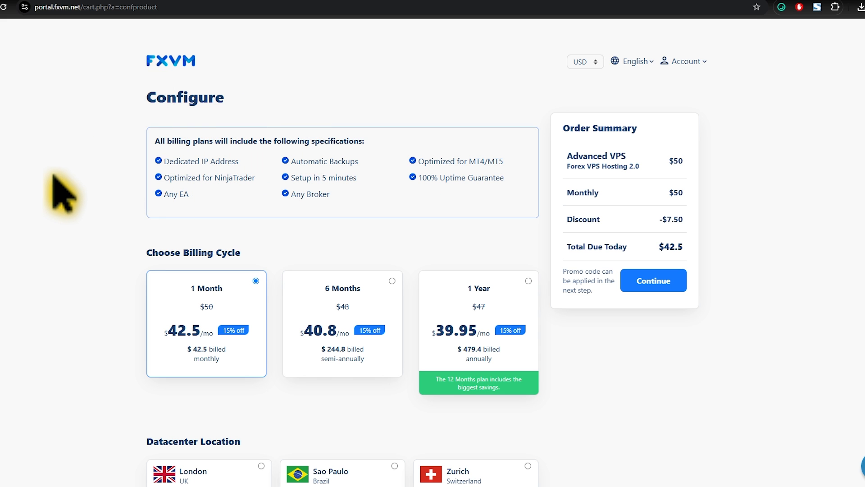
# Choose the 1 Year billing cycle and the New York, USA datacenter for the Advanced VPS
pyautogui.scroll(-3, 74, 185)
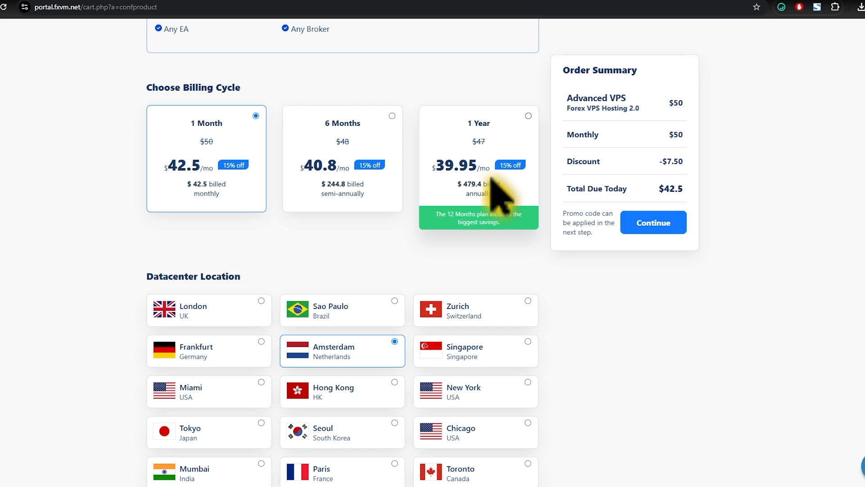
pyautogui.click(528, 116)
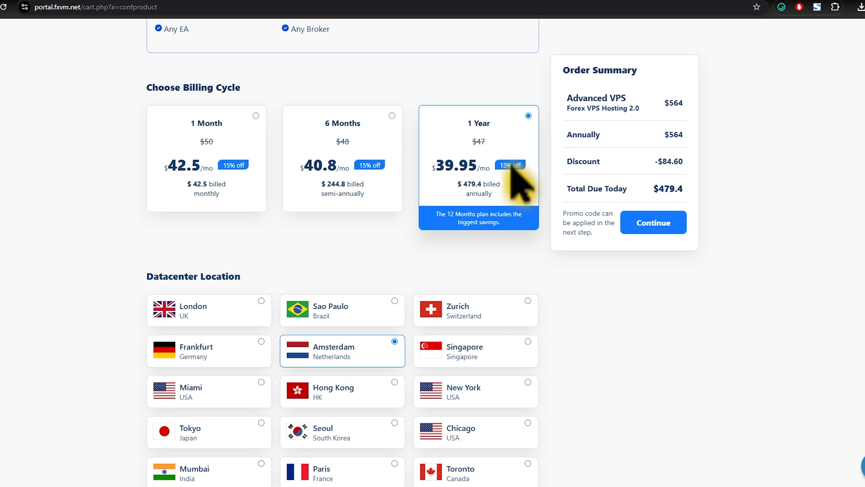
pyautogui.scroll(-3, 386, 230)
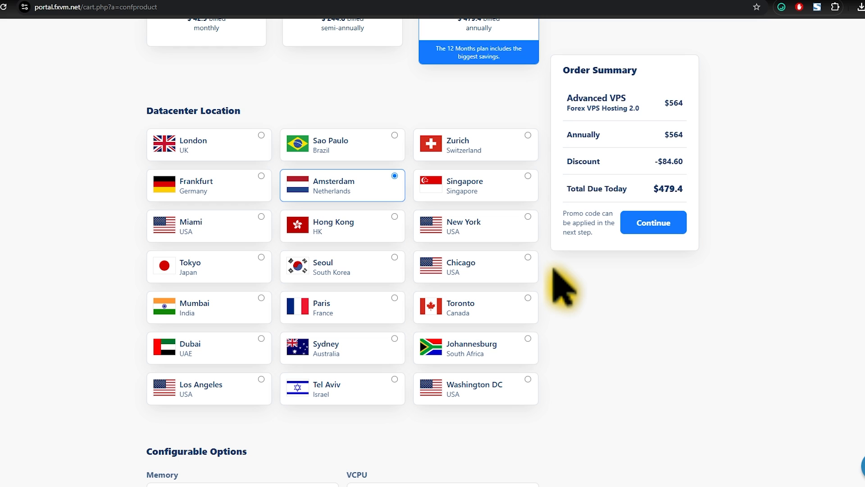
pyautogui.click(470, 228)
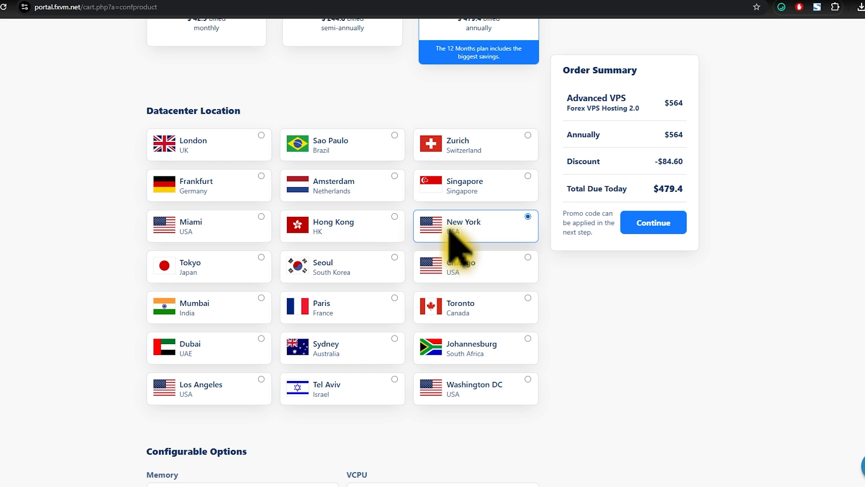
# Check the configurable options, keep their defaults and take the VPS order through the review page to checkout
pyautogui.scroll(-3, 449, 232)
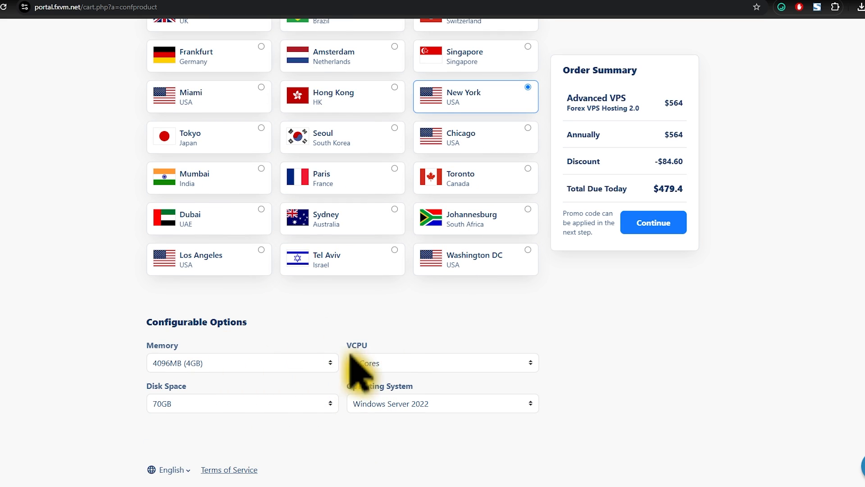
pyautogui.scroll(4, 603, 336)
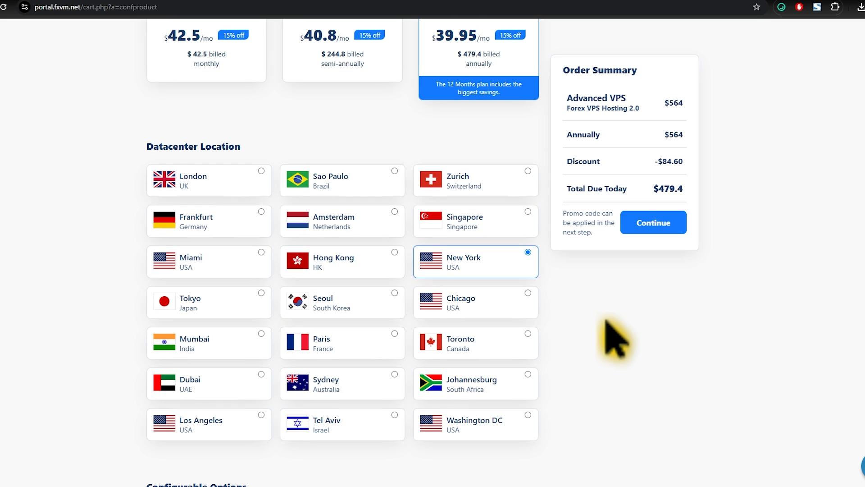
pyautogui.click(652, 226)
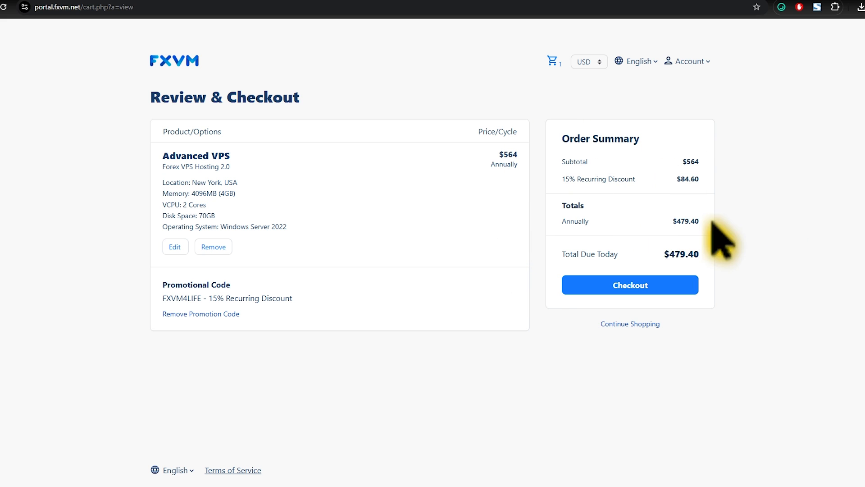
pyautogui.click(655, 298)
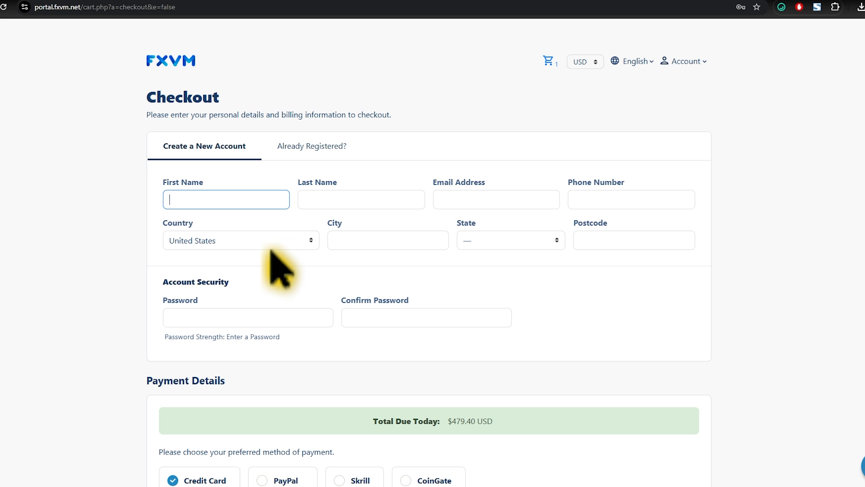
# Look through the checkout form's account and payment sections and choose Credit Card as the payment method
pyautogui.click(146, 288)
pyautogui.scroll(-3, 180, 252)
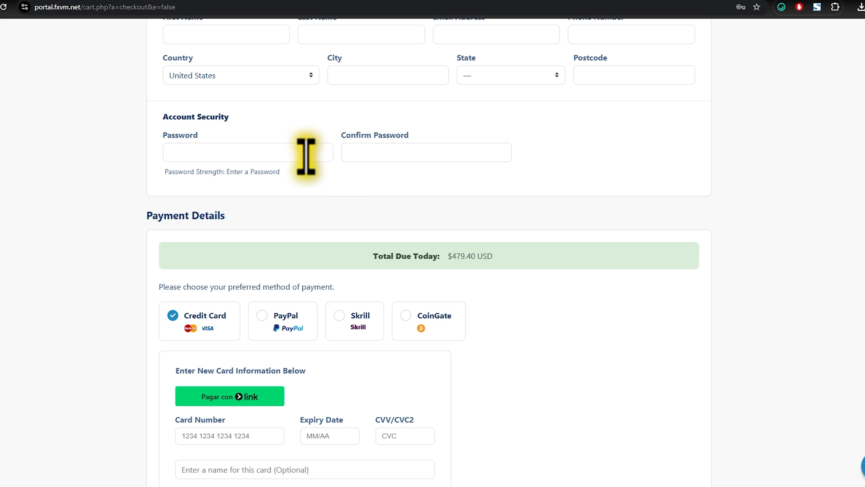
pyautogui.scroll(-3, 372, 153)
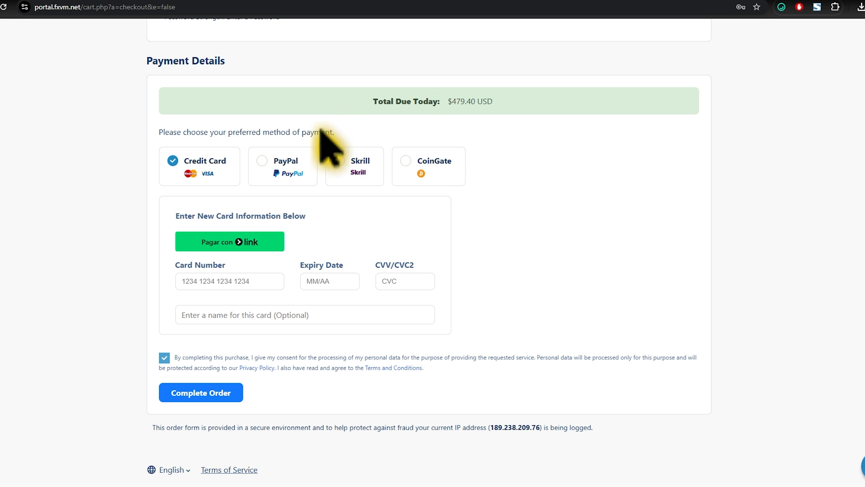
pyautogui.click(263, 163)
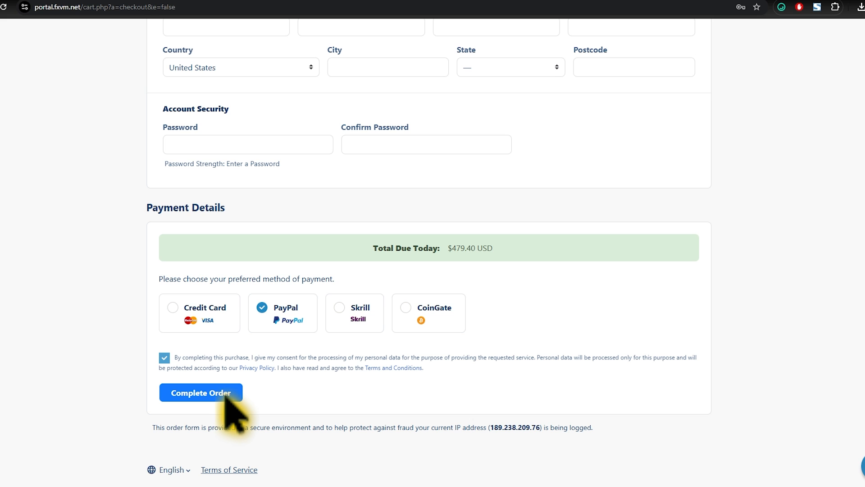
pyautogui.click(173, 307)
pyautogui.scroll(-3, 205, 293)
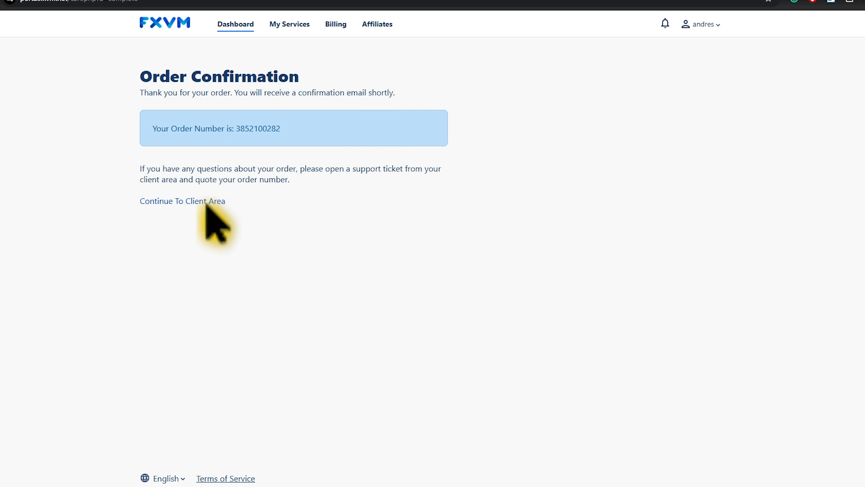
# Continue from the order confirmation to the client area and examine the active products and services
pyautogui.click(224, 201)
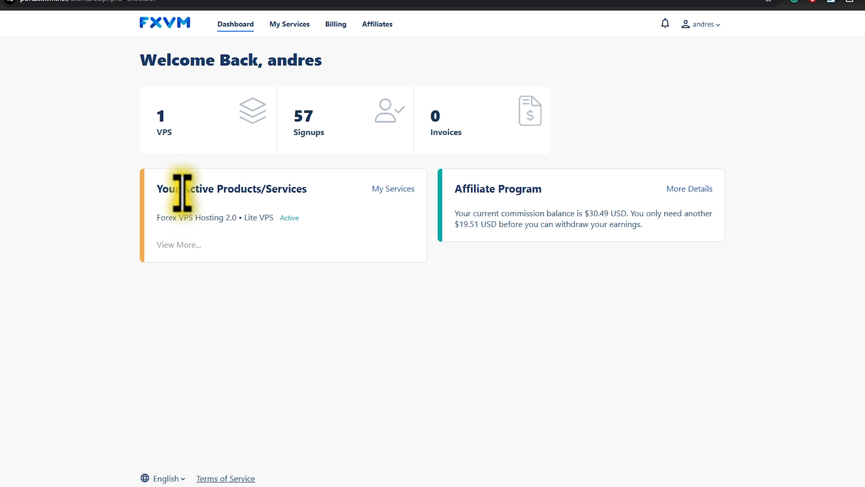
pyautogui.moveTo(168, 191); pyautogui.dragTo(292, 188)
pyautogui.click(292, 189)
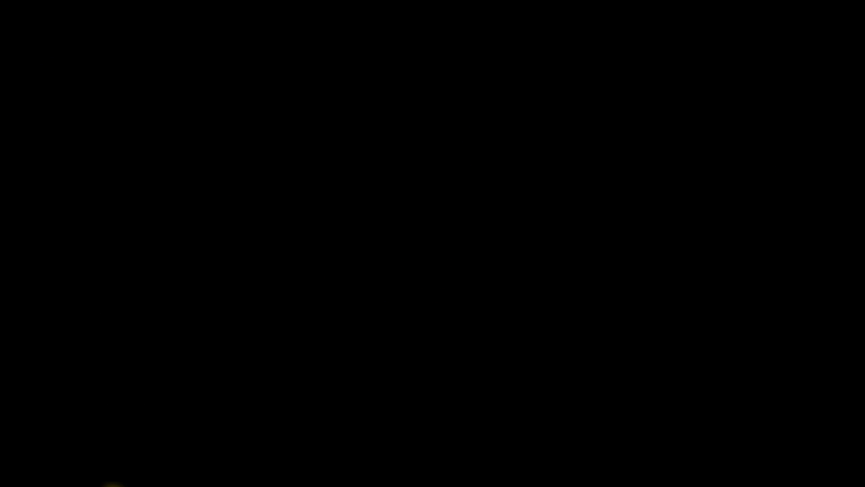
# Search Windows for "conexion" and open Conexión a Escritorio remoto
pyautogui.click(7, 485)
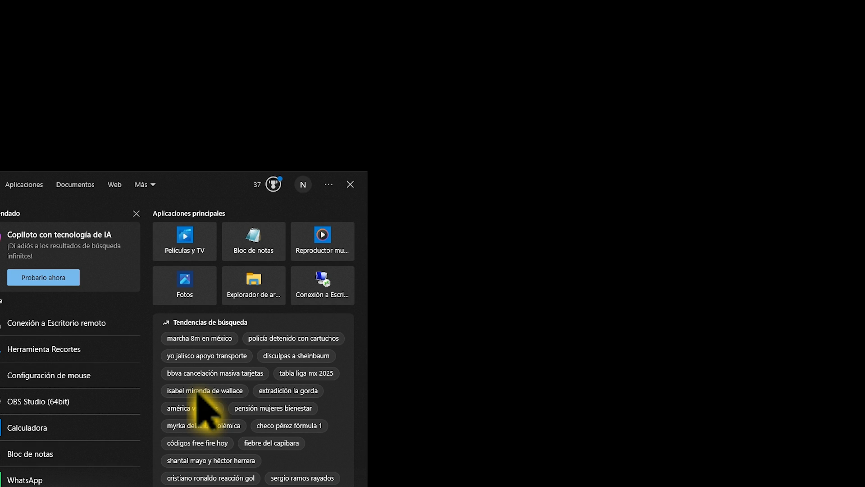
pyautogui.write('cone')
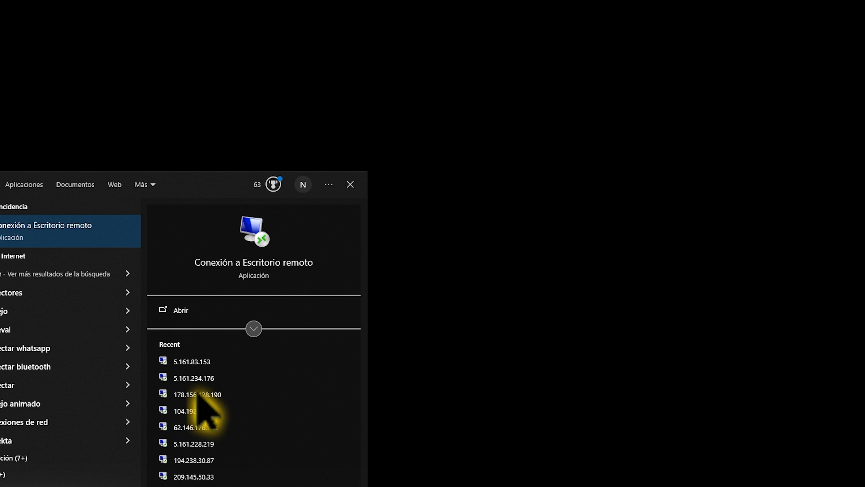
pyautogui.write('i')
pyautogui.press('BackSpace')
pyautogui.write('xion')
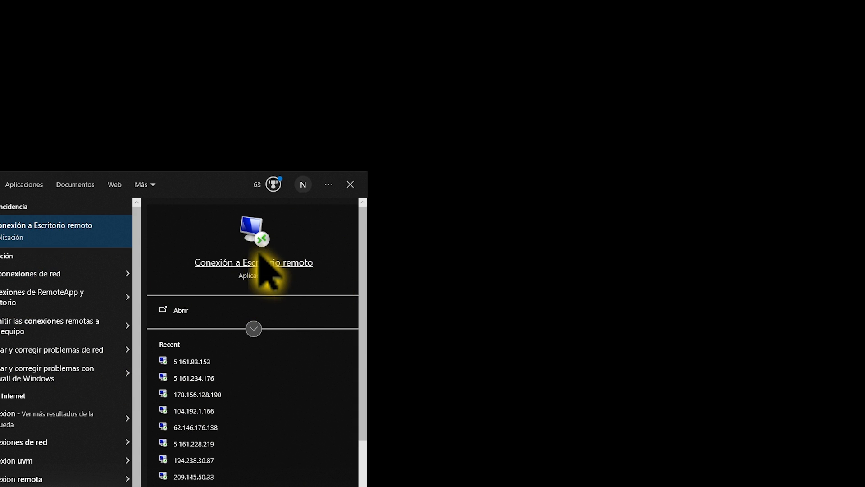
pyautogui.click(177, 311)
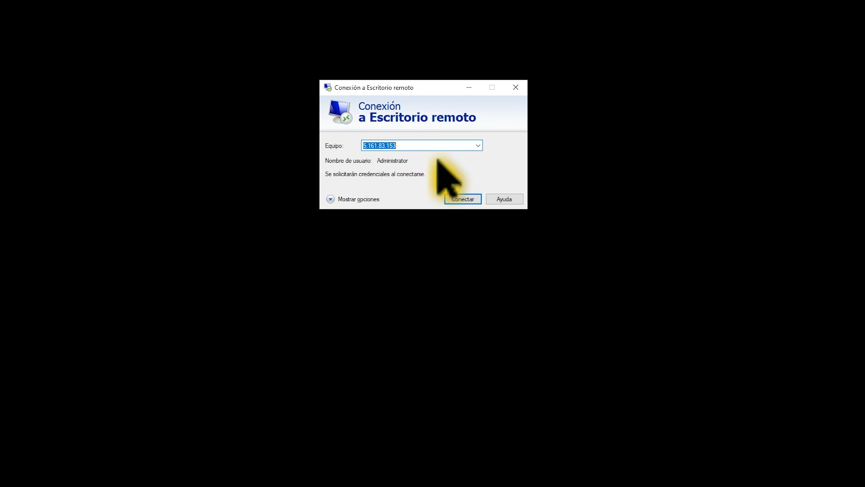
# Show the connection options and replace the computer address with 38.141.13.38:42014, copied from the VPS information email
pyautogui.click(332, 196)
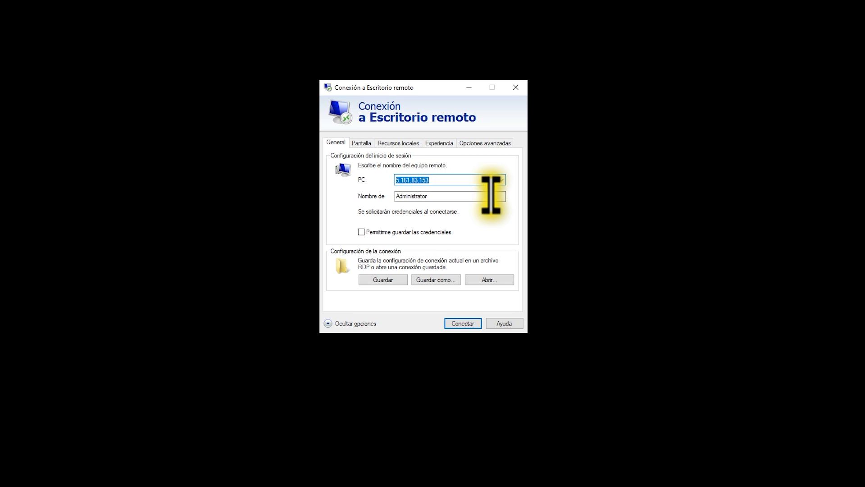
pyautogui.press('BackSpace')
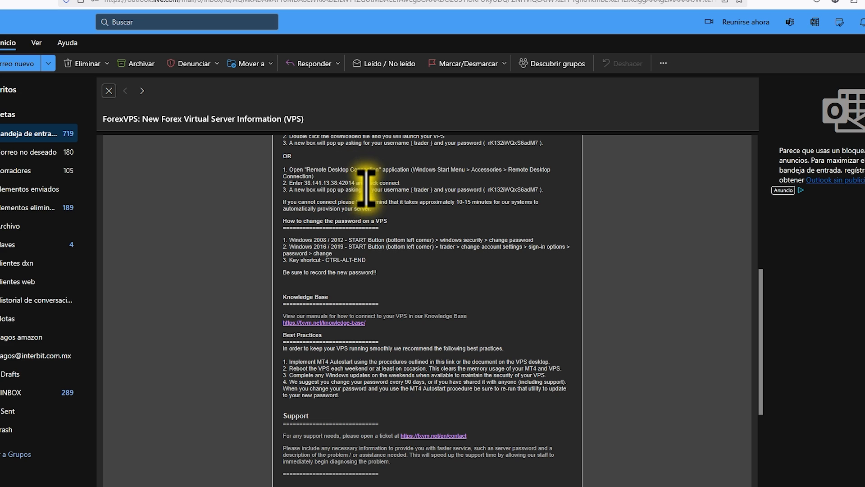
pyautogui.moveTo(358, 183)
pyautogui.mouseDown()
pyautogui.moveTo(307, 182)
pyautogui.moveTo(377, 182)
pyautogui.moveTo(356, 183)
pyautogui.mouseUp()
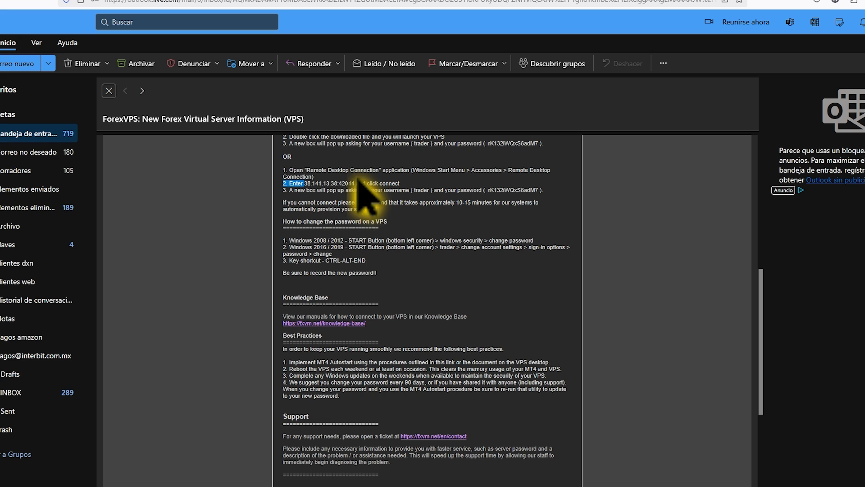
pyautogui.rightClick(340, 183)
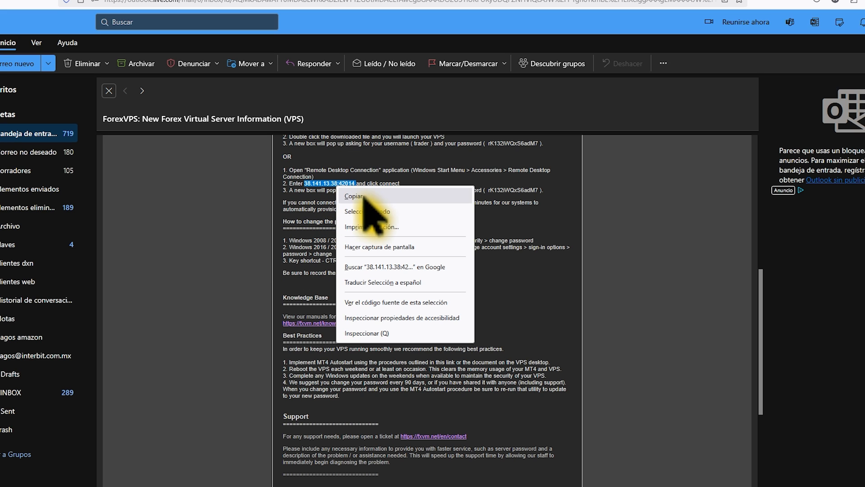
pyautogui.click(356, 193)
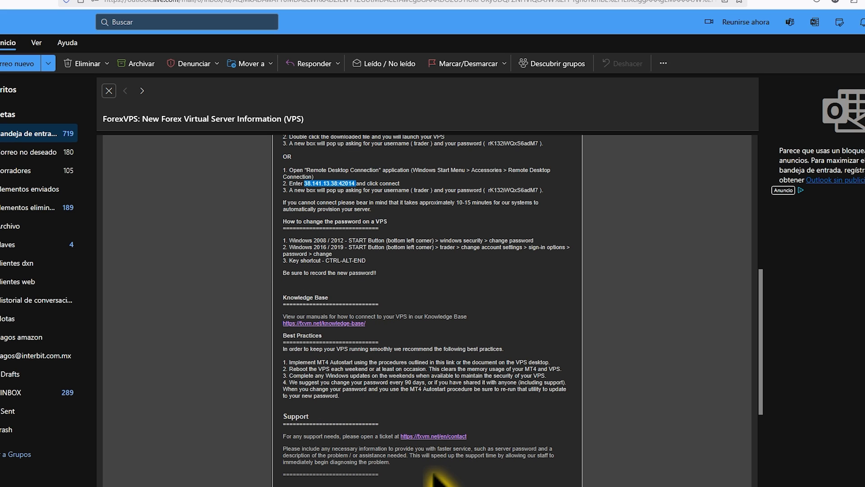
pyautogui.click(181, 486)
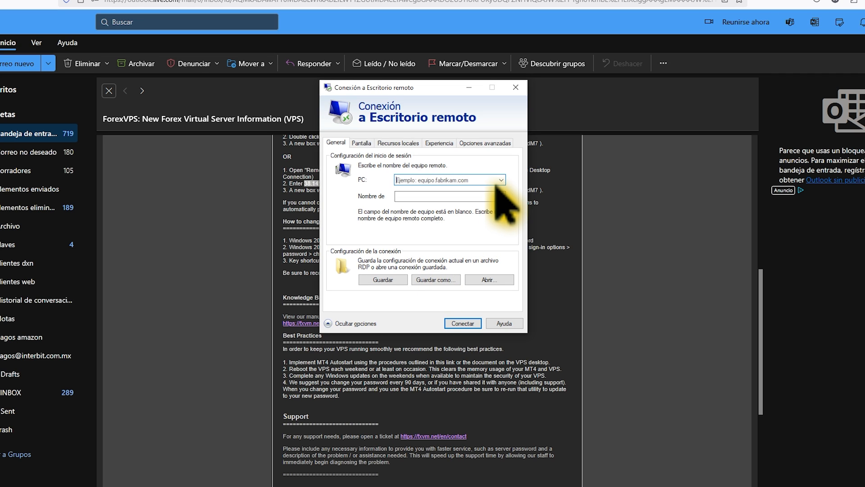
pyautogui.hotkey('ctrl', 'v')
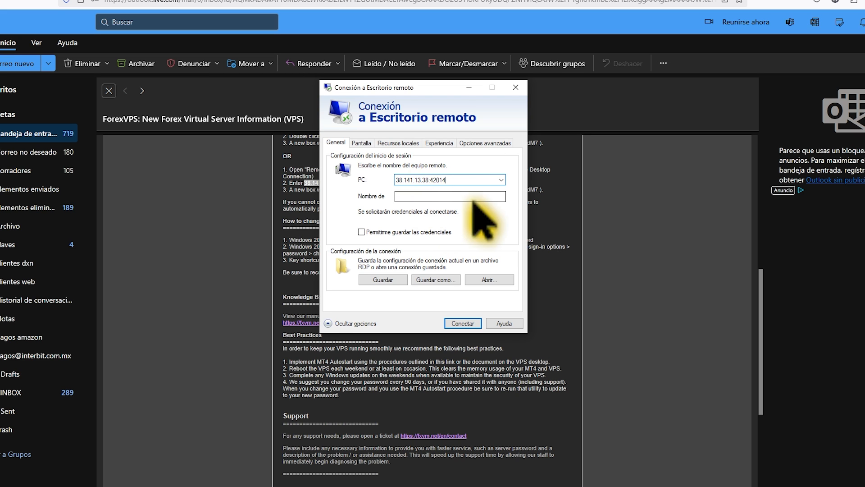
# Set the remote desktop user name to trader and allow the credentials to be saved
pyautogui.click(627, 231)
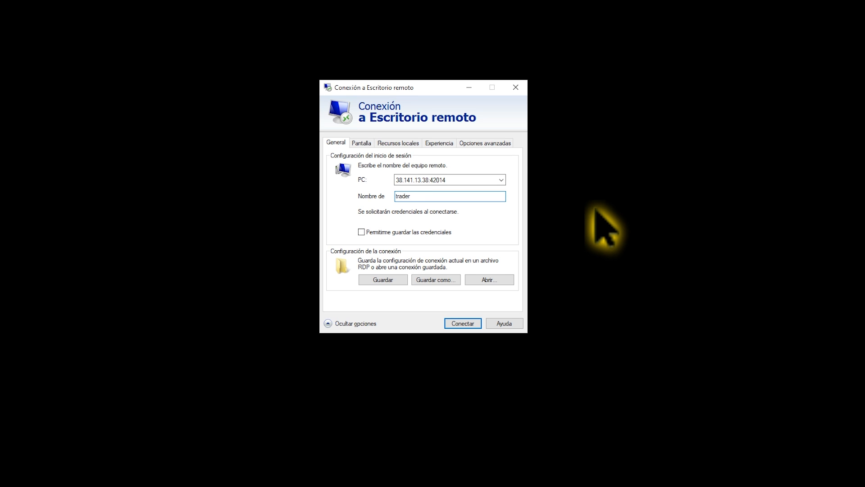
pyautogui.click(362, 232)
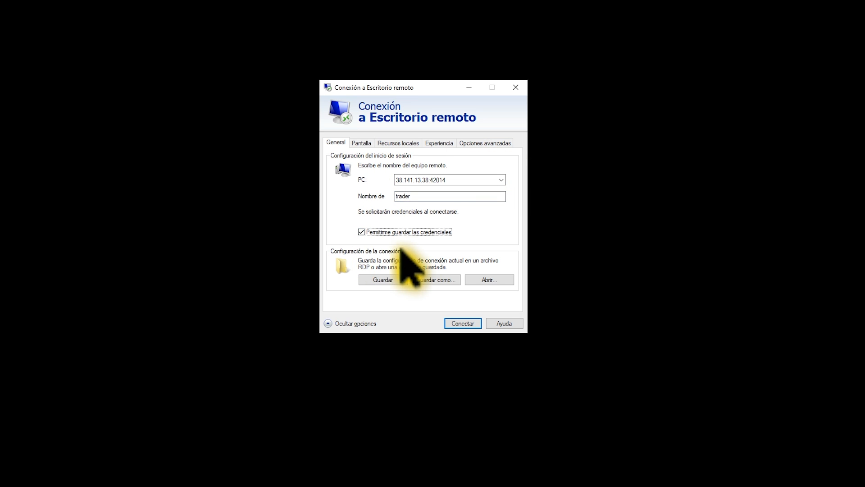
# Connect to the remote computer and submit the account password in the credentials dialog
pyautogui.click(478, 324)
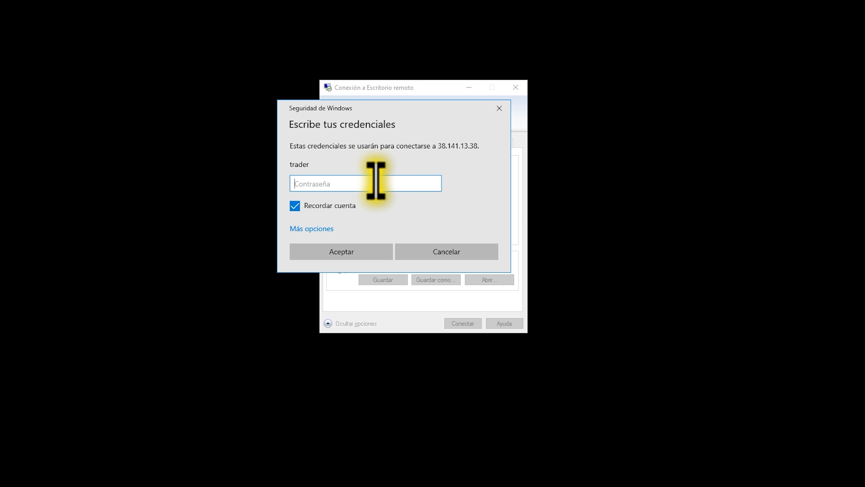
pyautogui.hotkey('ctrl', 'v')
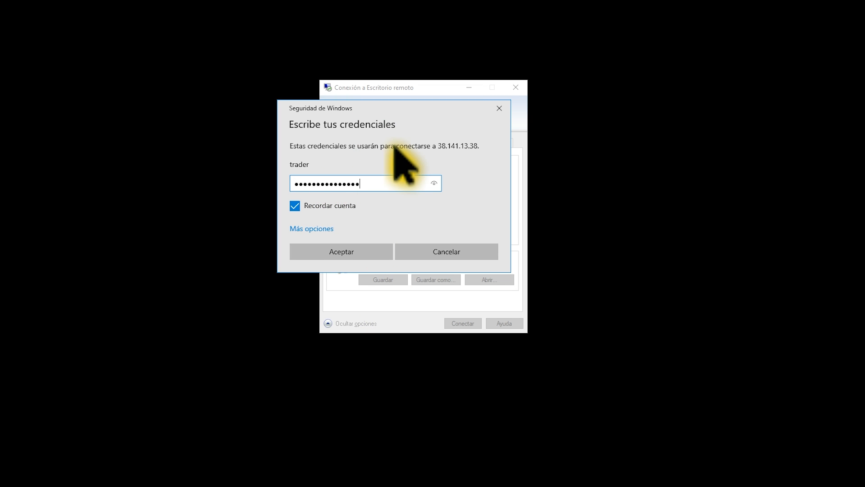
pyautogui.click(347, 251)
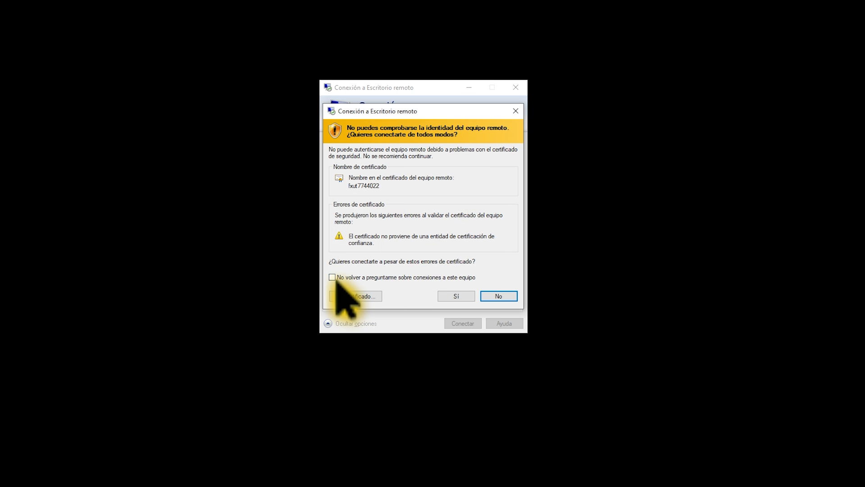
# Accept the untrusted certificate of the remote computer and maximize the remote desktop session
pyautogui.click(454, 296)
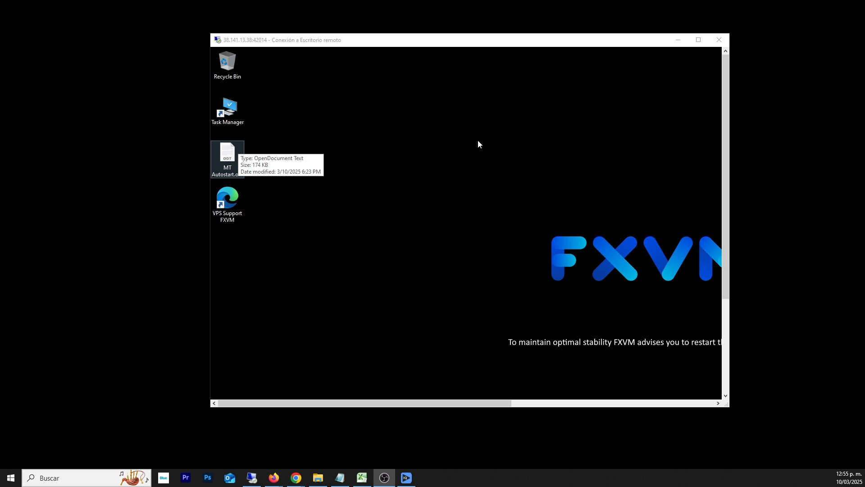
pyautogui.click(698, 40)
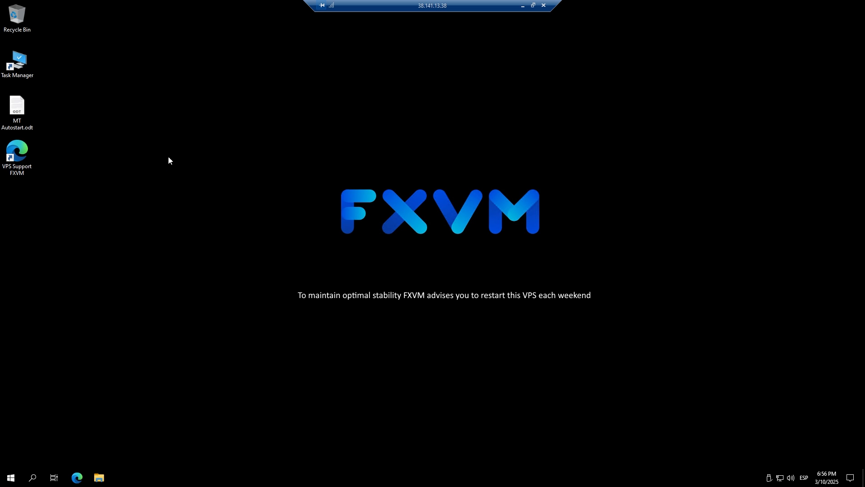
# View the folders in File Explorer on the remote server and close the window
pyautogui.click(98, 477)
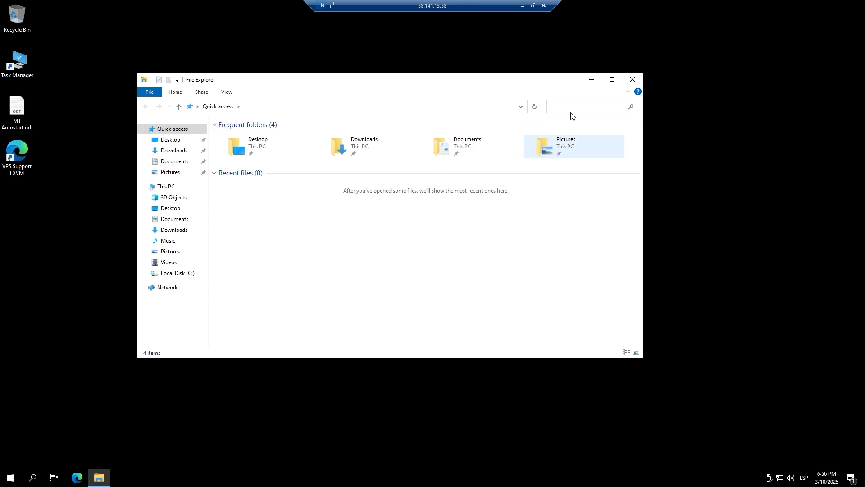
pyautogui.click(632, 79)
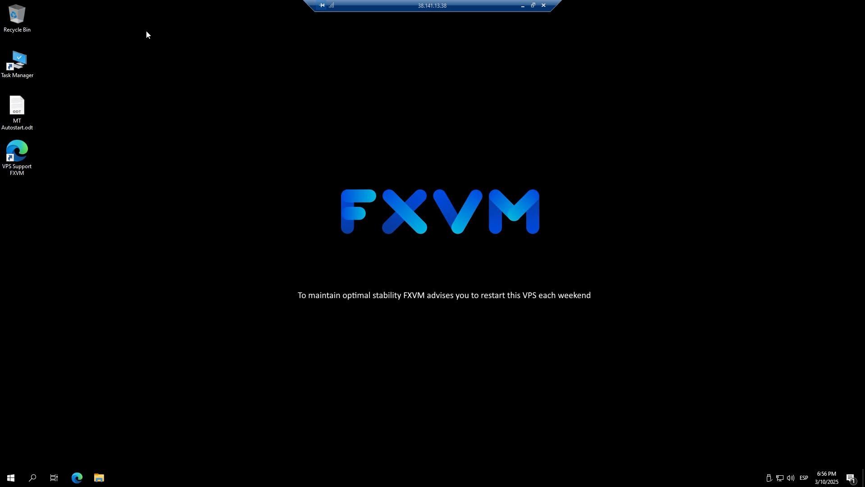
# Launch Edge through the VPS Support FXVM shortcut, search for "google crome" and open Google's Download Now result
pyautogui.doubleClick(29, 158)
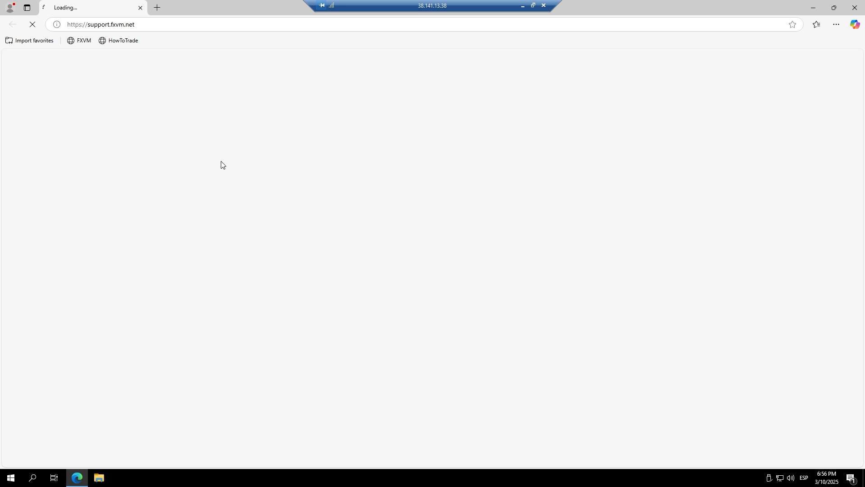
pyautogui.click(210, 26)
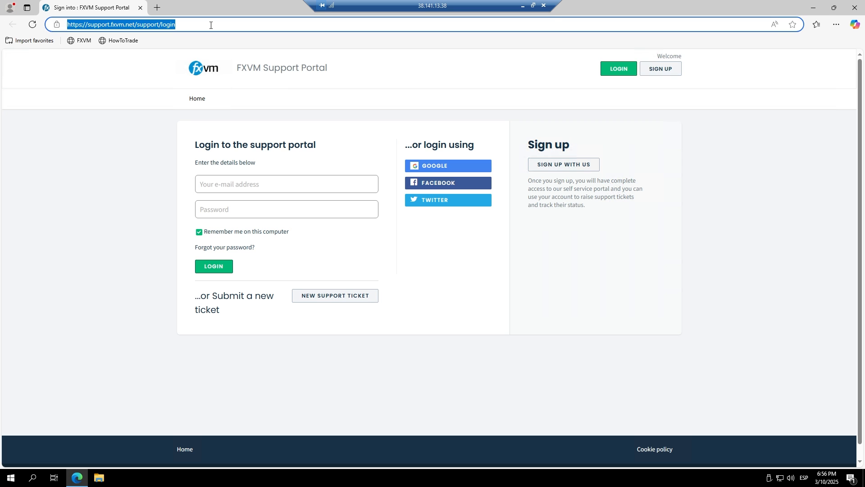
pyautogui.write('google crome')
pyautogui.press('Return')
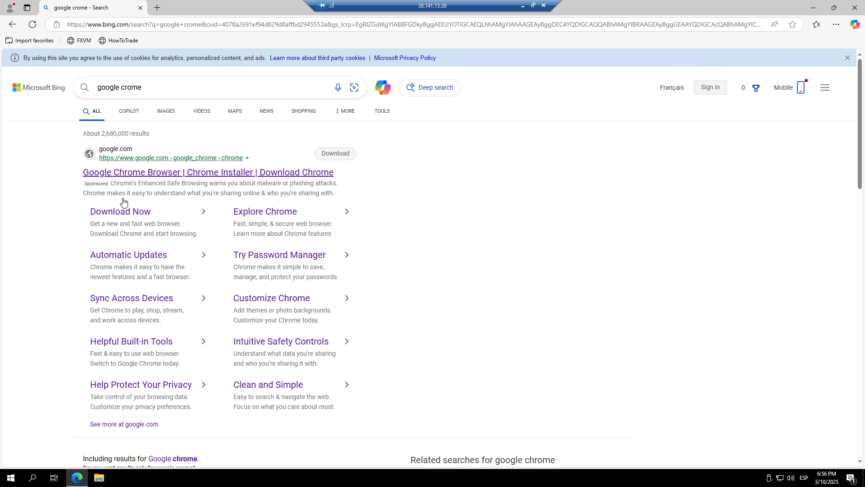
pyautogui.click(116, 214)
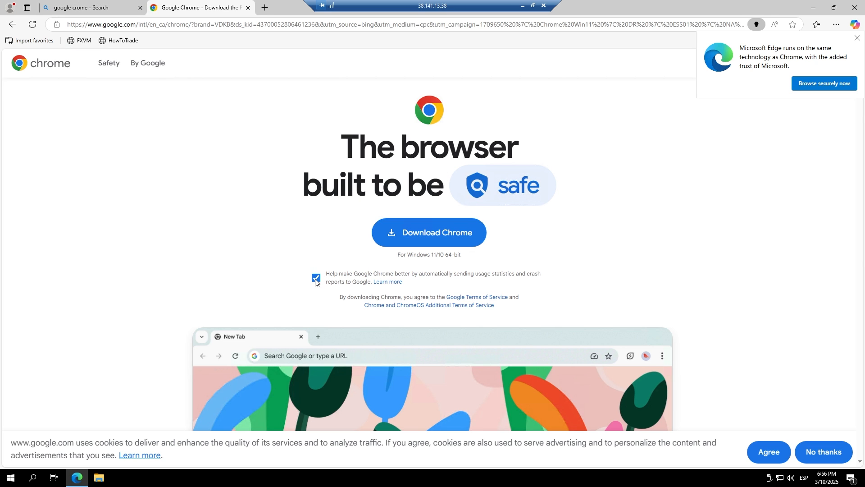
# Turn off sending usage statistics and crash reports and download Chrome
pyautogui.click(315, 278)
pyautogui.click(419, 238)
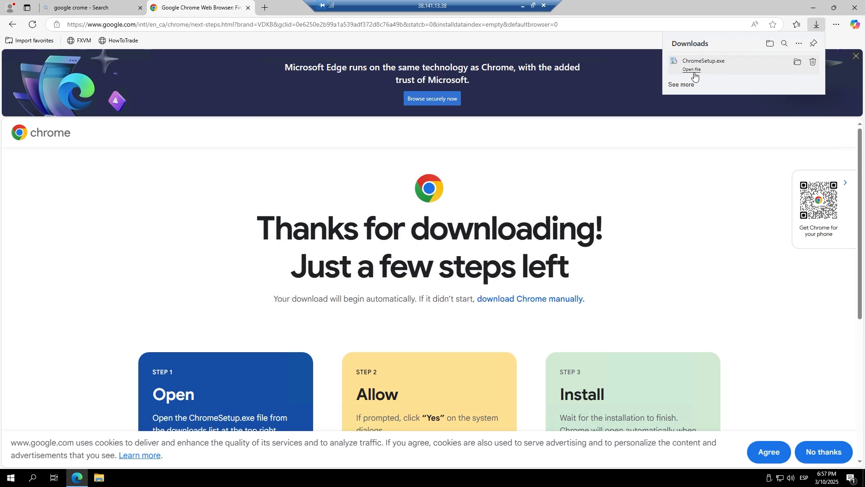
# Install Chrome from ChromeSetup.exe, bring up its welcome window and continue without signing in
pyautogui.click(693, 71)
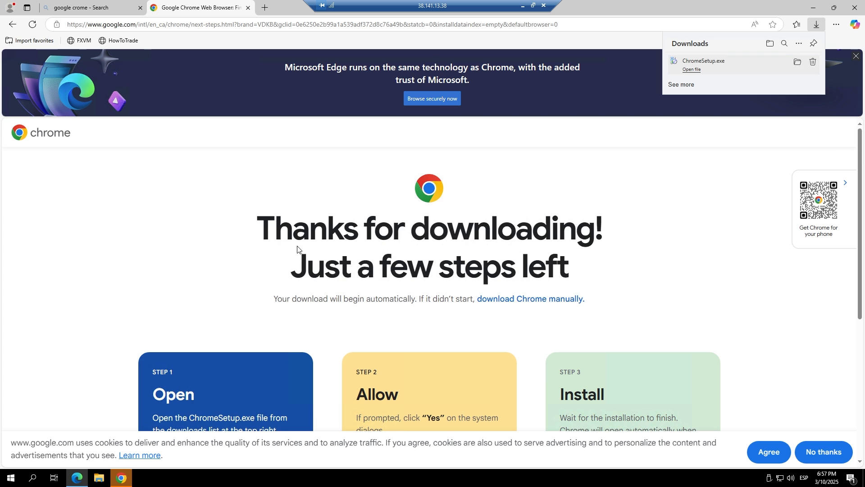
pyautogui.click(122, 480)
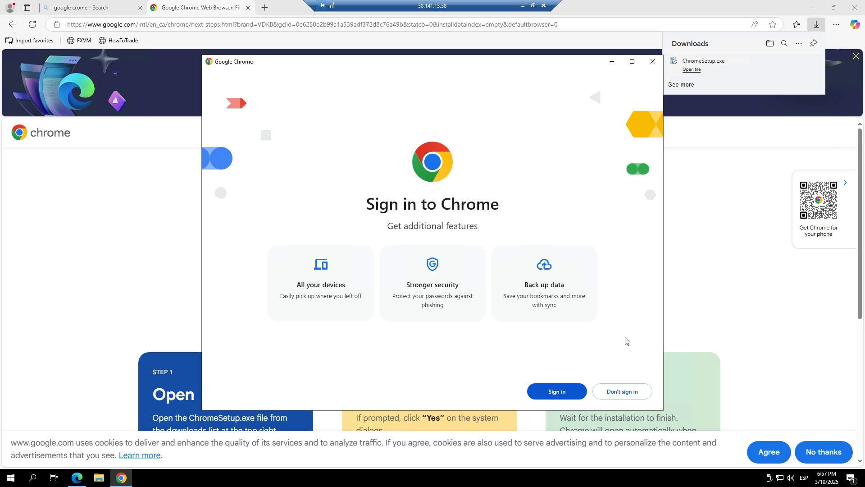
pyautogui.click(619, 395)
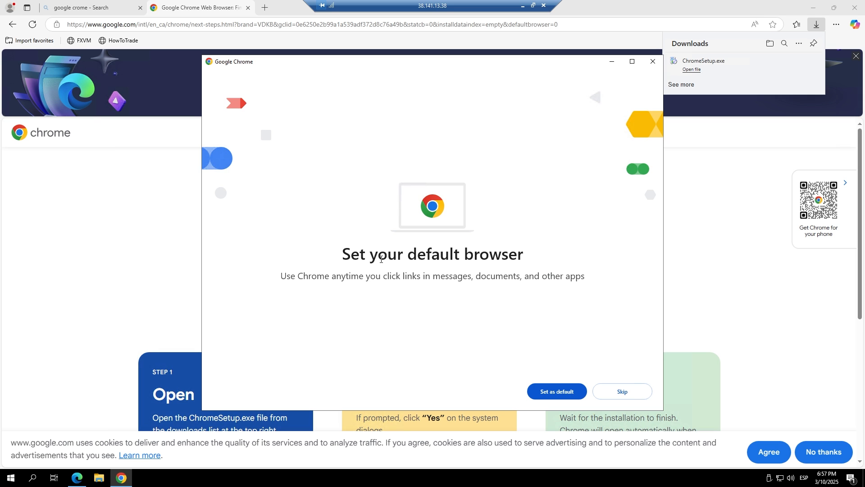
# Set Google Chrome as the default web browser in the Windows default apps settings
pyautogui.click(551, 393)
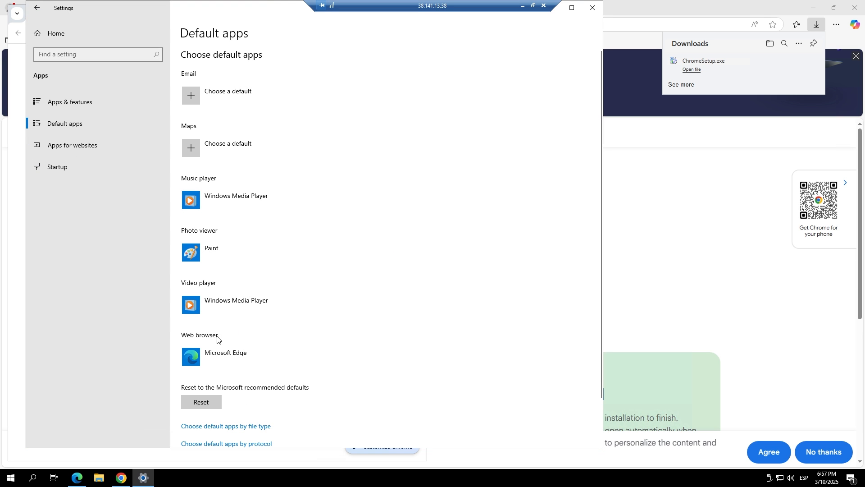
pyautogui.click(214, 358)
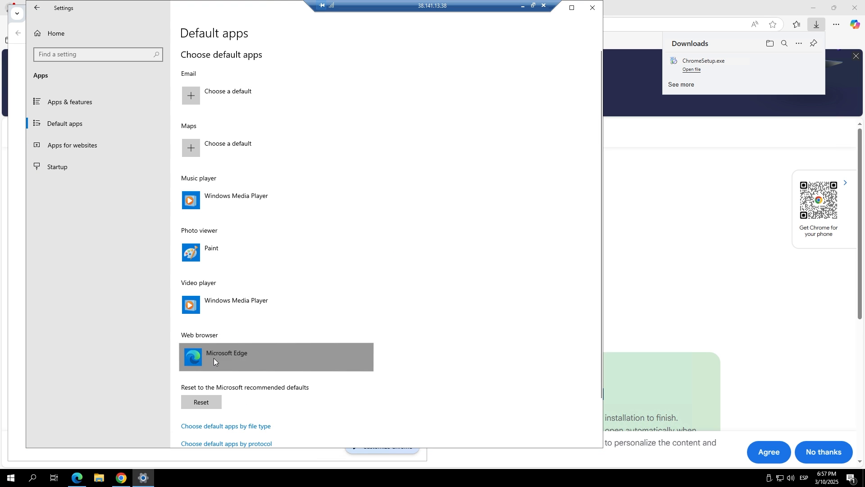
pyautogui.click(245, 284)
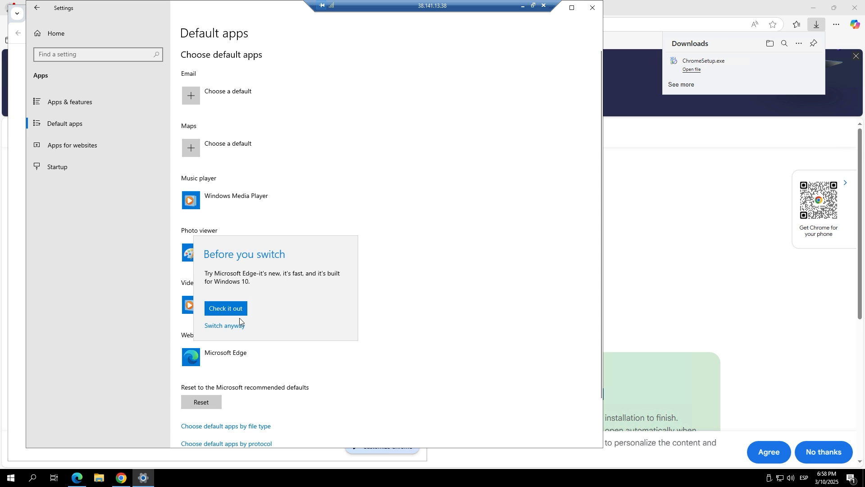
pyautogui.click(226, 309)
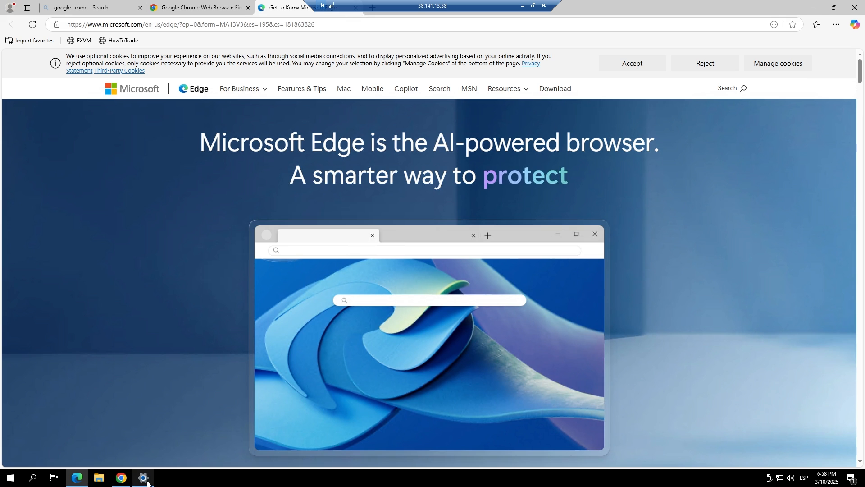
pyautogui.click(143, 476)
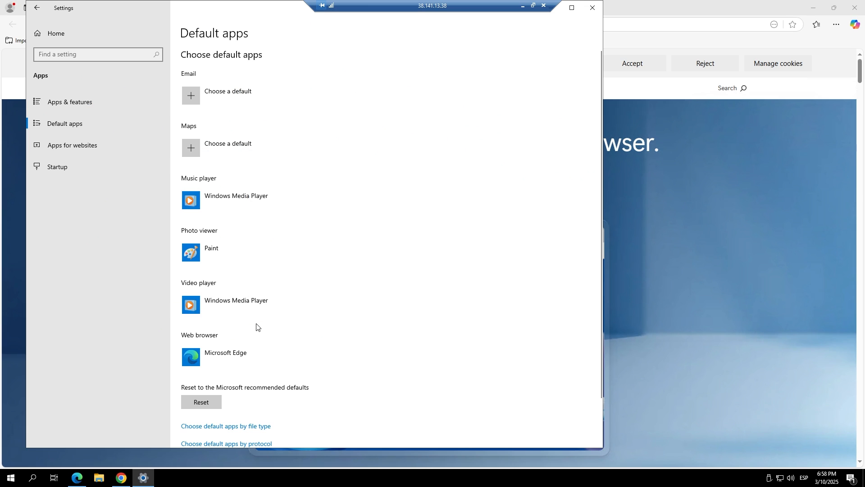
pyautogui.click(194, 355)
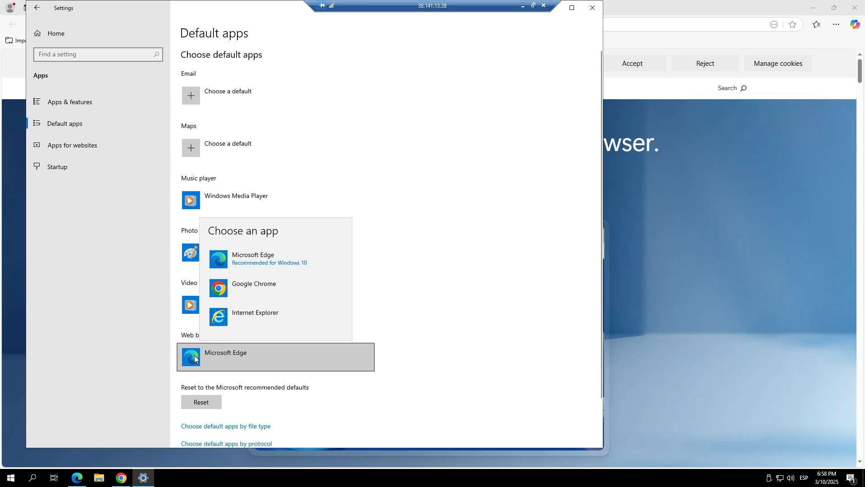
pyautogui.click(243, 290)
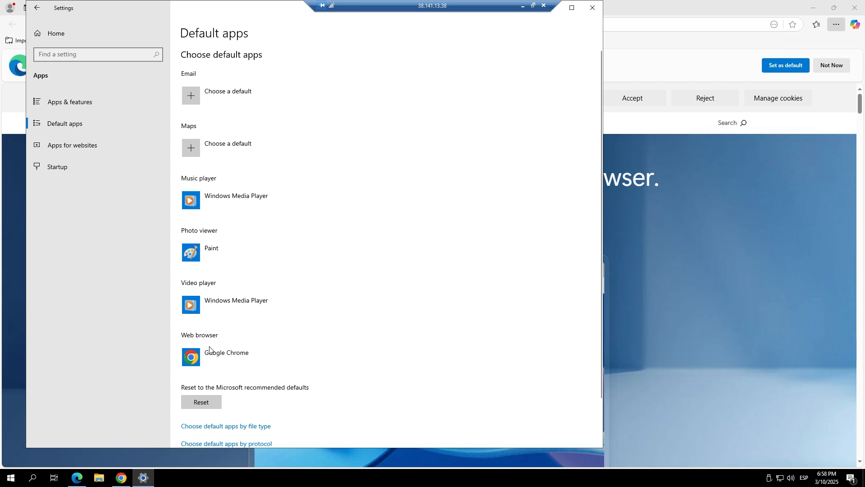
# Close the Settings, Edge and Chrome windows to return to the remote desktop
pyautogui.click(593, 8)
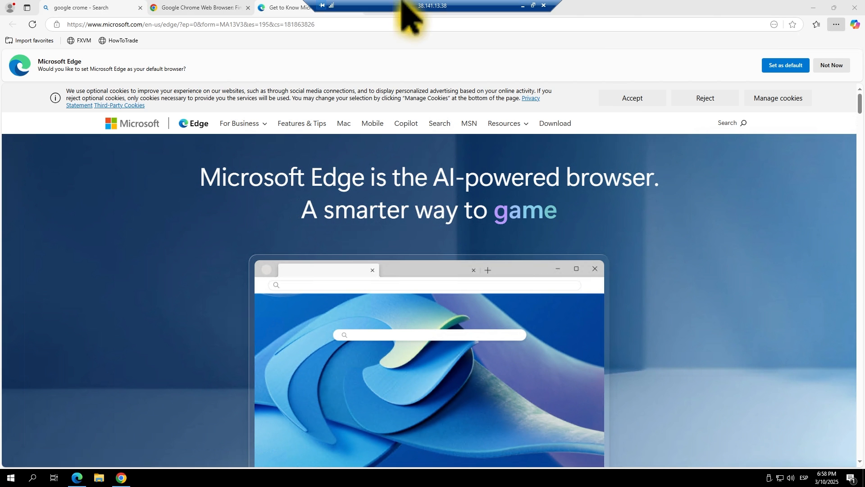
pyautogui.click(852, 8)
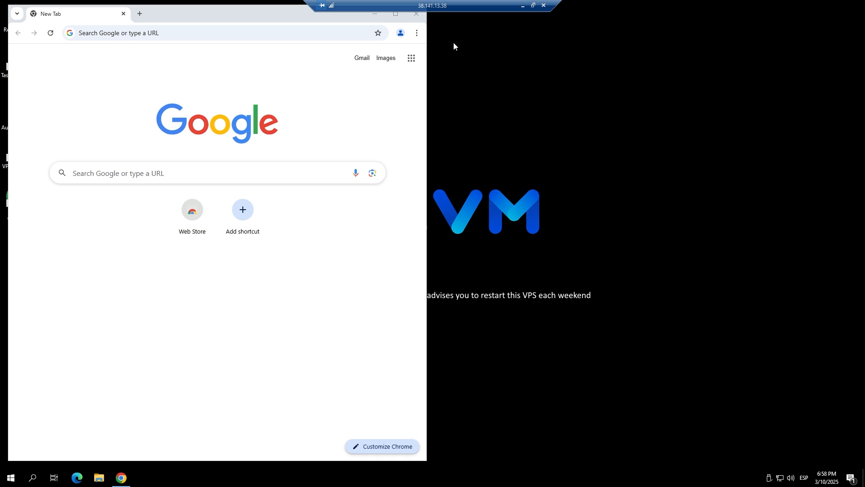
pyautogui.click(416, 14)
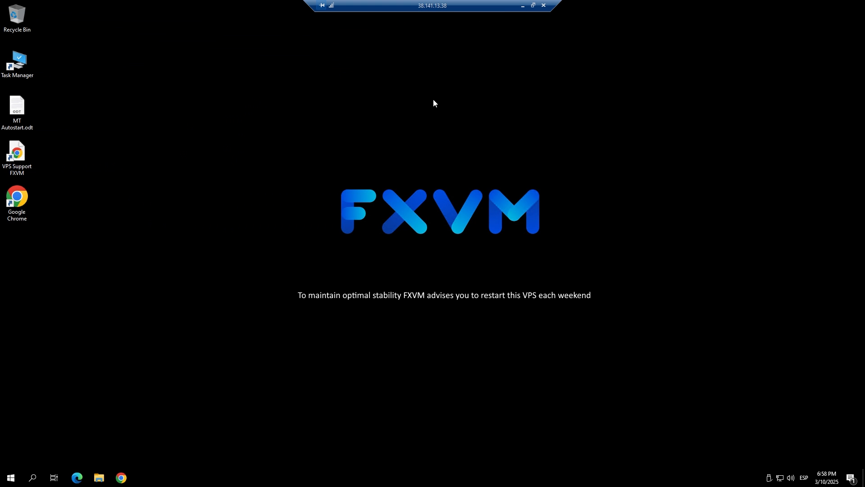
# Open Chrome maximized, search for "peperstone", accept all Google cookies and open the Pepperstone site
pyautogui.doubleClick(26, 196)
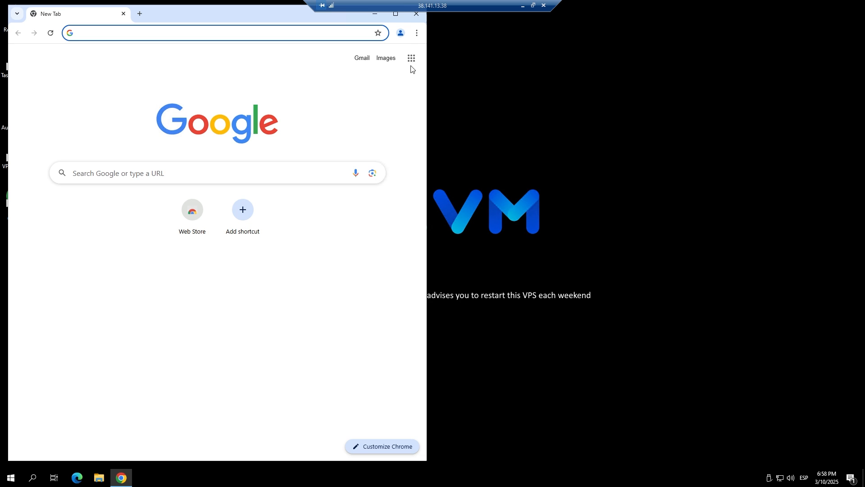
pyautogui.click(396, 13)
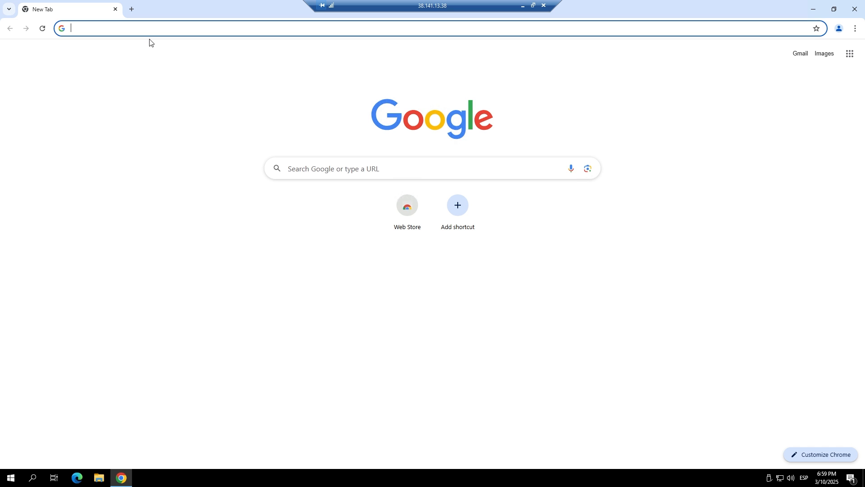
pyautogui.write('peperstone')
pyautogui.press('Return')
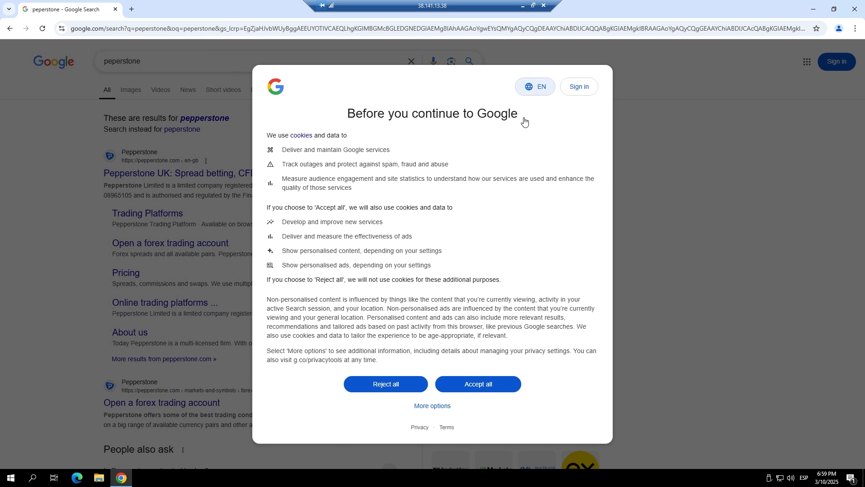
pyautogui.click(488, 384)
pyautogui.click(152, 178)
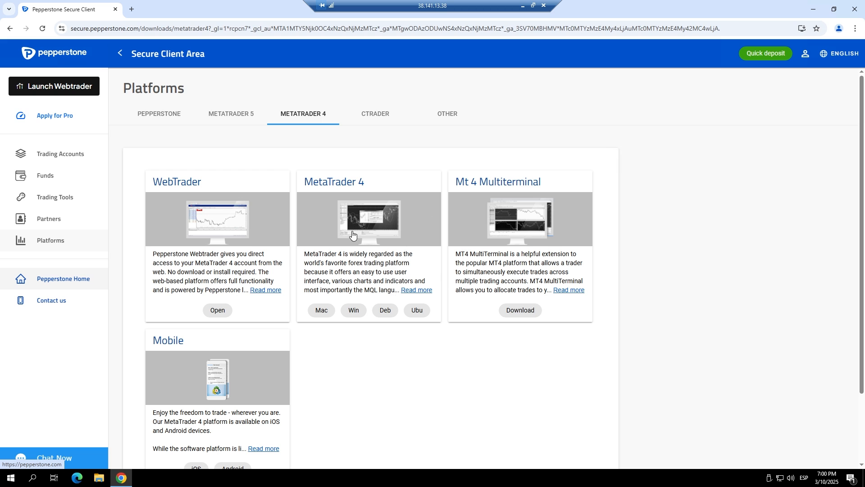
# Download MetaTrader 4 for Windows from Pepperstone's platforms page and install it, accepting the license agreement
pyautogui.click(354, 311)
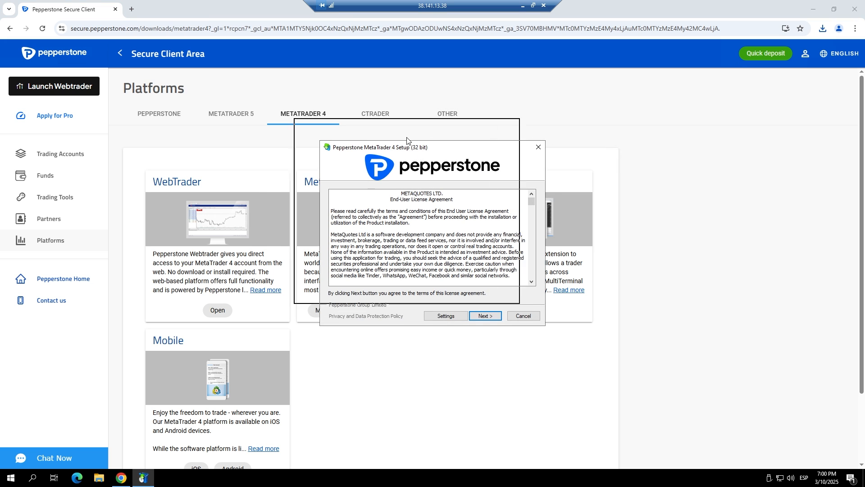
pyautogui.moveTo(409, 143); pyautogui.dragTo(396, 131)
pyautogui.click(471, 304)
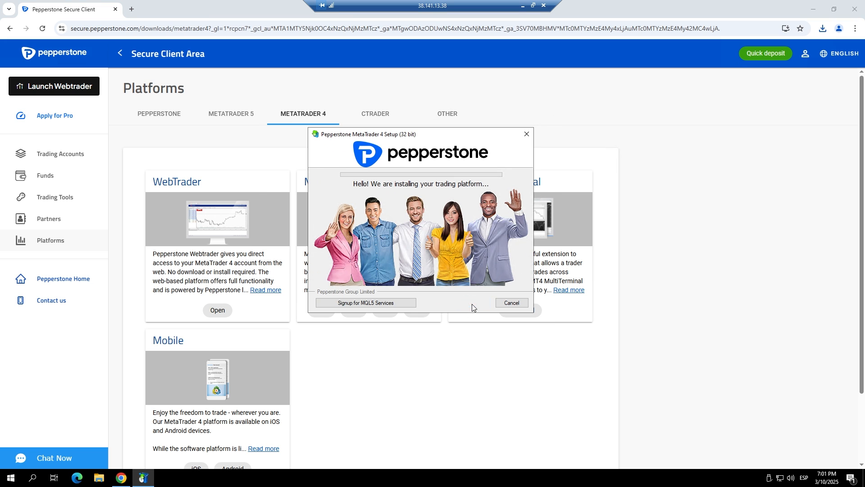
pyautogui.click(814, 9)
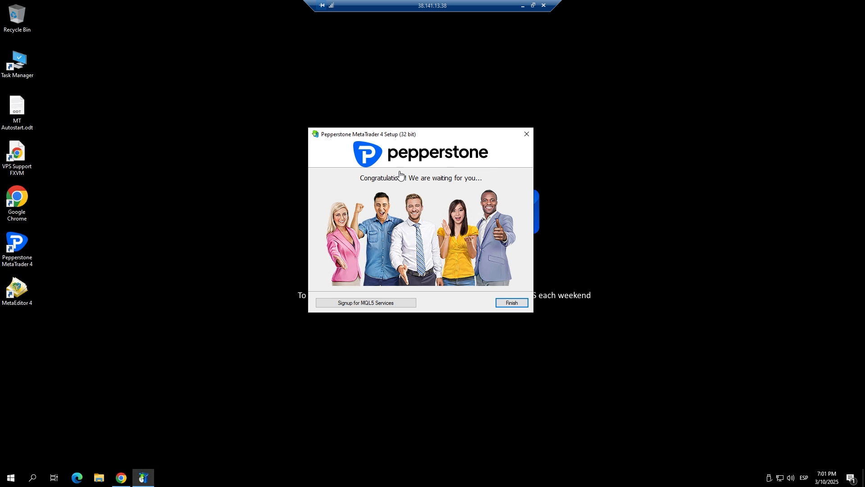
pyautogui.click(512, 303)
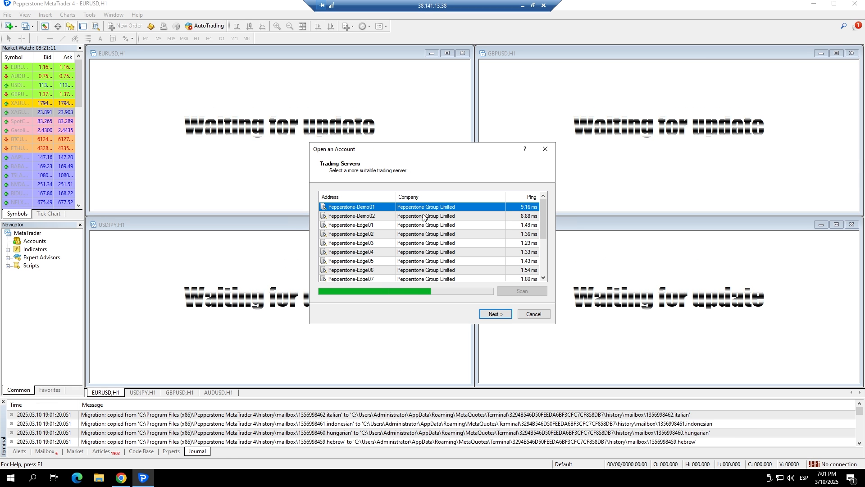
# Dismiss the trading server selection and account login dialogs in MetaTrader 4
pyautogui.moveTo(379, 155); pyautogui.dragTo(296, 118)
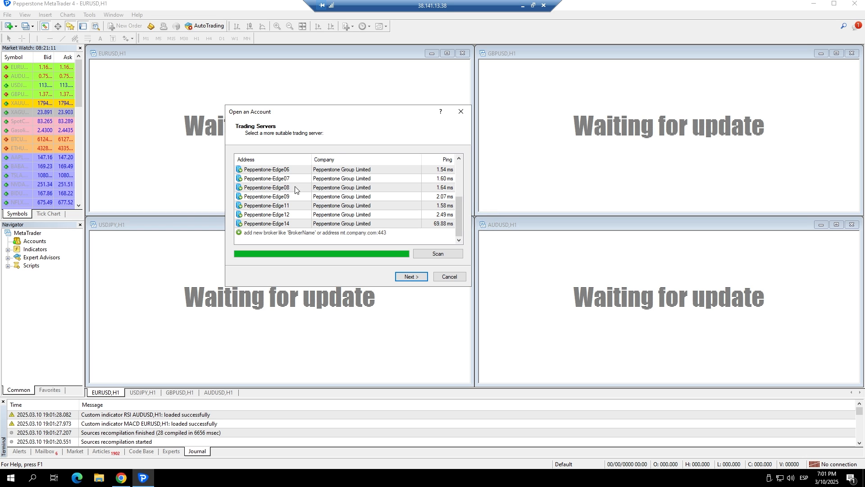
pyautogui.click(463, 115)
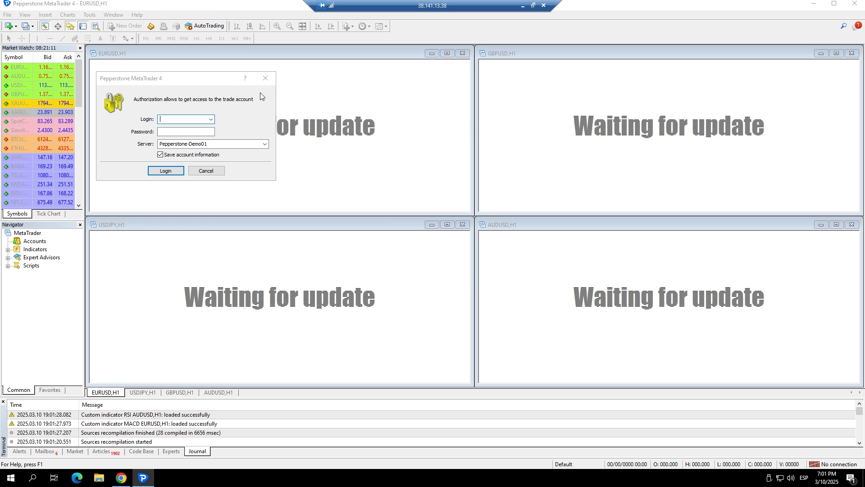
pyautogui.click(266, 77)
# Close the EURUSD, USDJPY, GBPUSD and AUDUSD chart windows
pyautogui.click(462, 53)
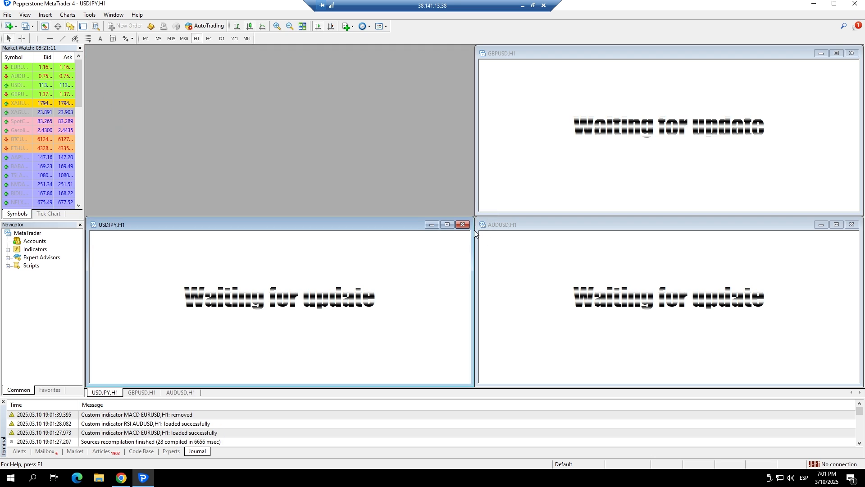
pyautogui.click(463, 224)
pyautogui.click(851, 53)
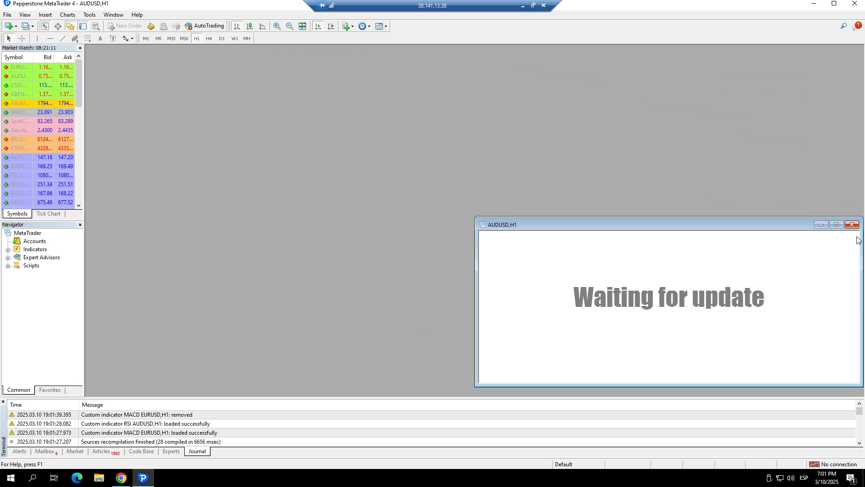
pyautogui.click(852, 224)
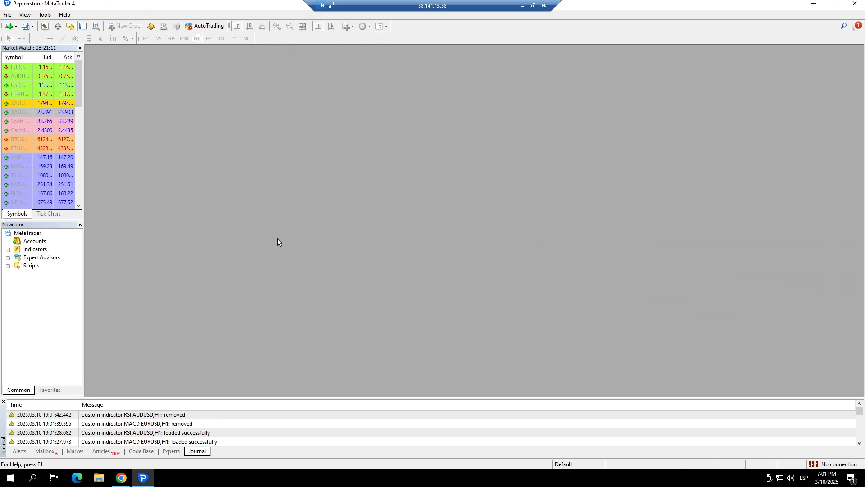
# Close Pepperstone MetaTrader 4 and relaunch it from its shortcut on the VPS desktop
pyautogui.click(121, 423)
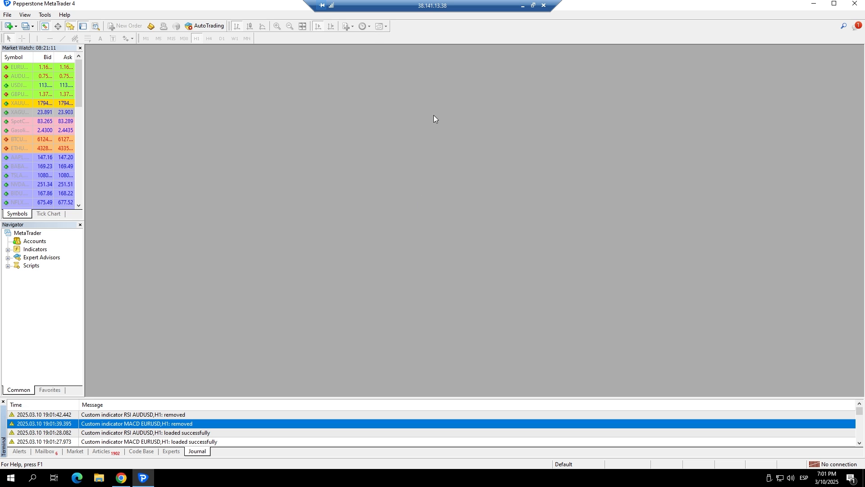
pyautogui.click(853, 4)
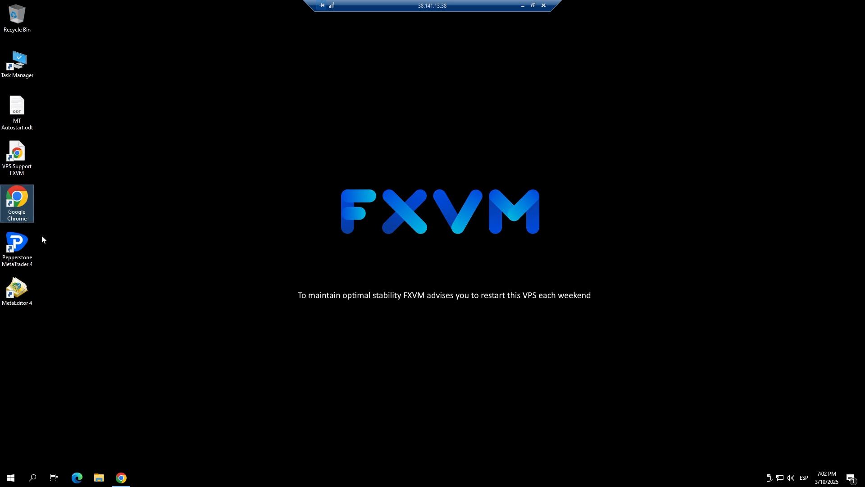
pyautogui.doubleClick(20, 245)
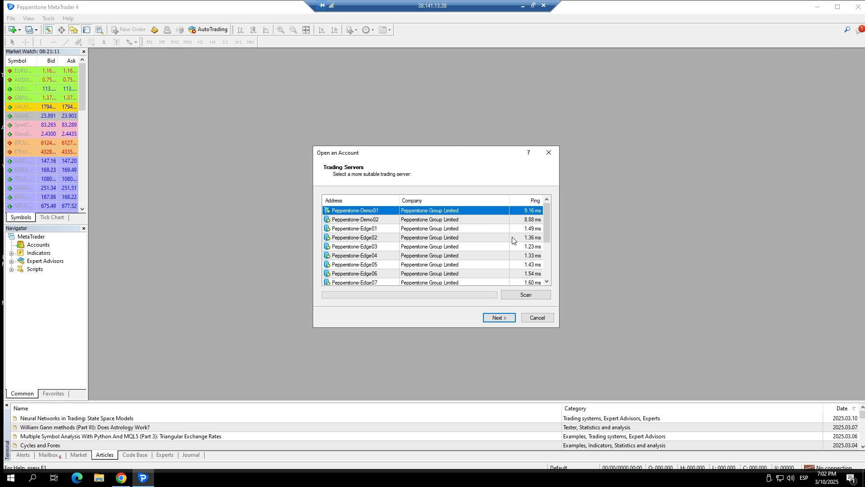
# Disconnect the remote session with MetaTrader 4 left running, and reconnect to 38.141.13.38:42014 from the local computer through Remote Desktop Connection
pyautogui.click(544, 5)
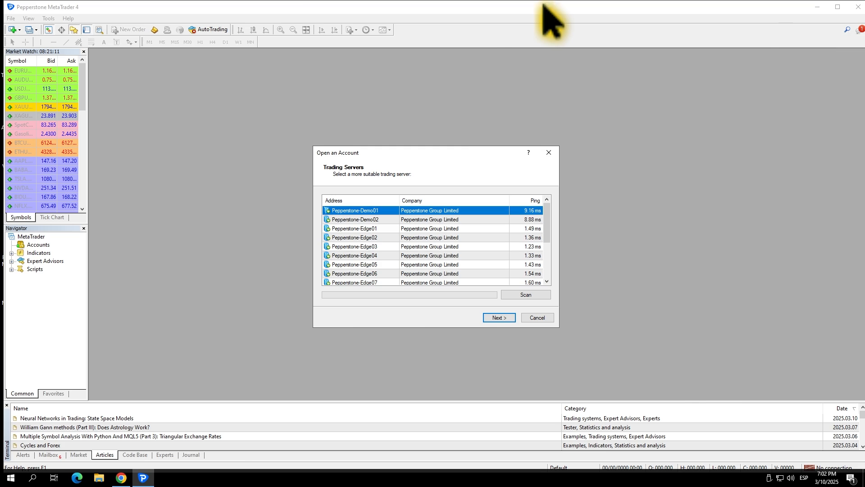
pyautogui.press('super+d')
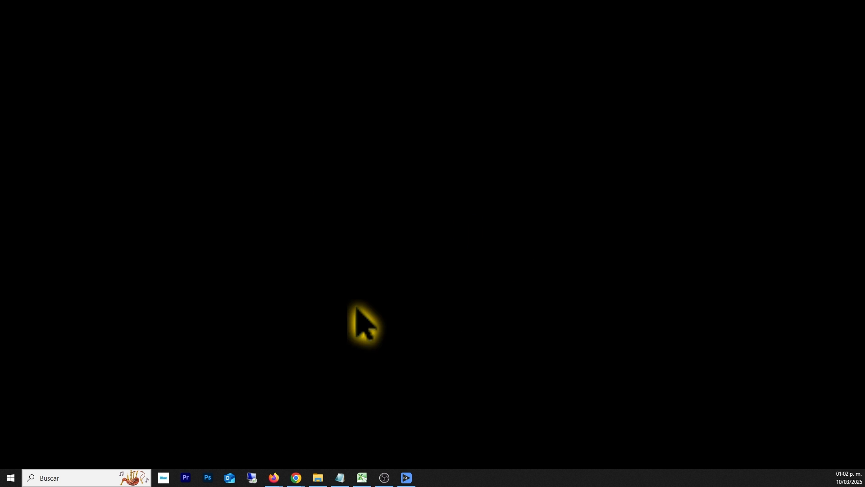
pyautogui.click(251, 477)
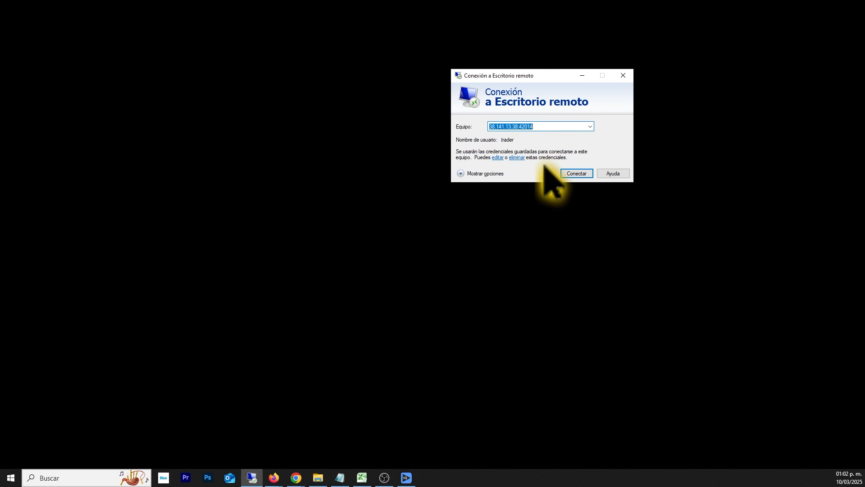
pyautogui.click(578, 174)
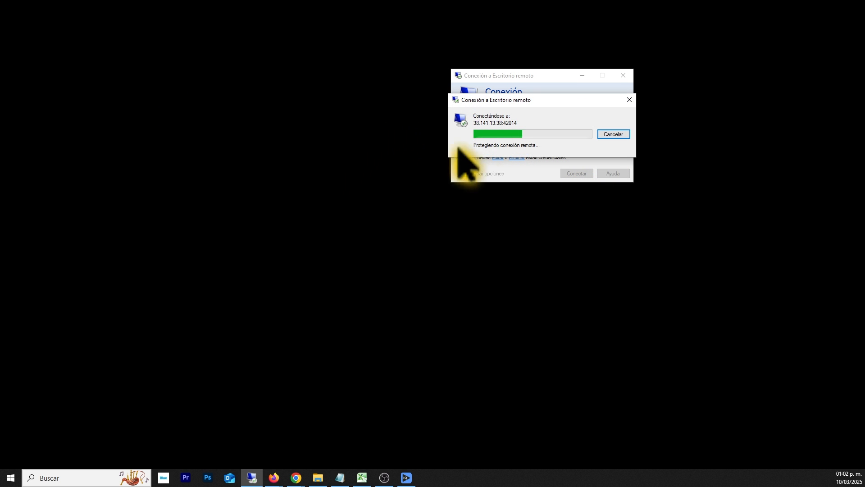